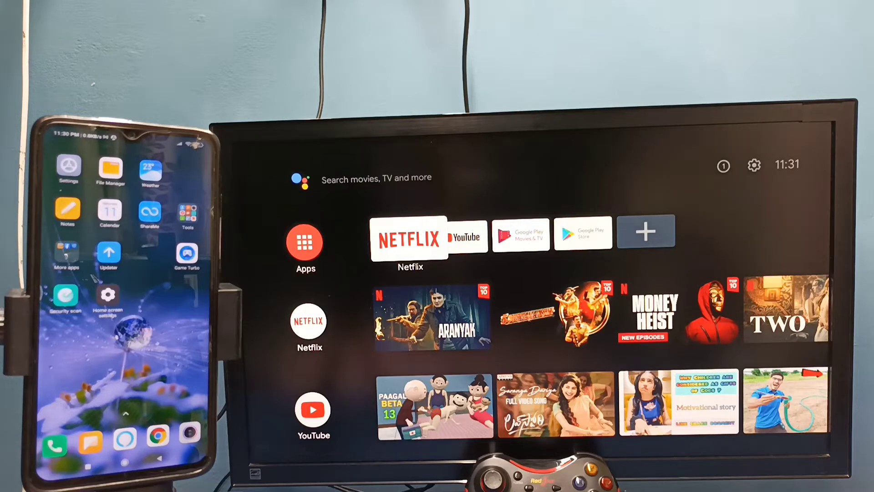
Step: Open the TV settings and look over the Network & Internet options
{"action": "key", "text": "Up"}
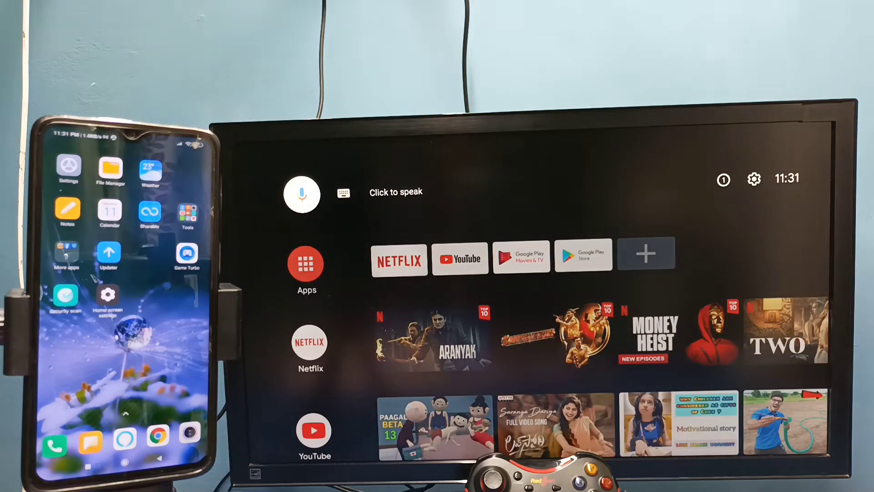
{"action": "key", "text": "Right"}
{"action": "key", "text": "Right"}
{"action": "key", "text": "Right"}
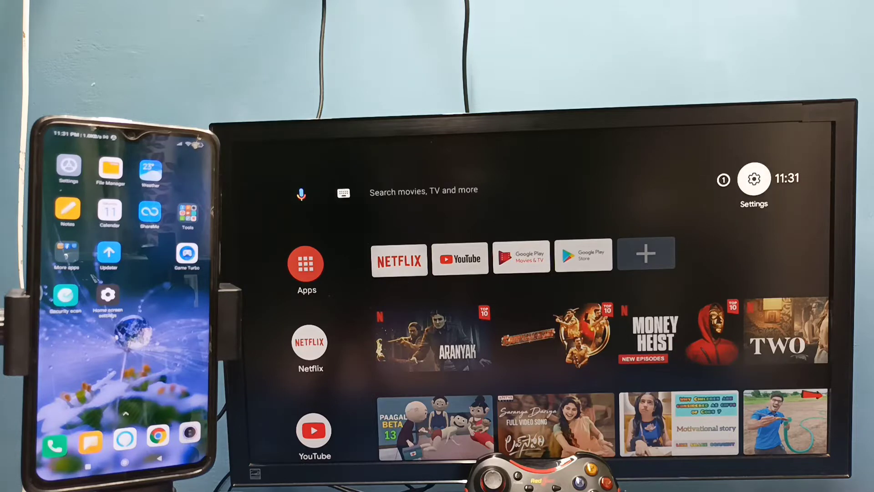
{"action": "key", "text": "Left"}
{"action": "key", "text": "Right"}
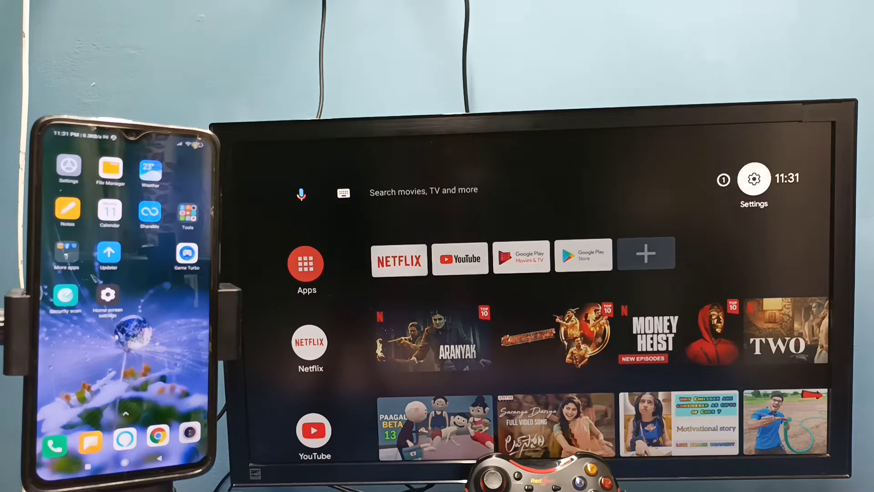
{"action": "key", "text": "Return"}
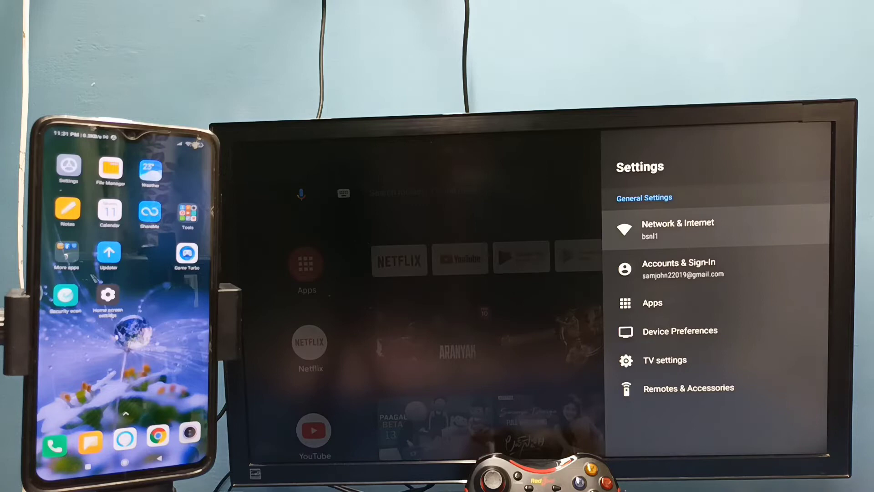
{"action": "key", "text": "Return"}
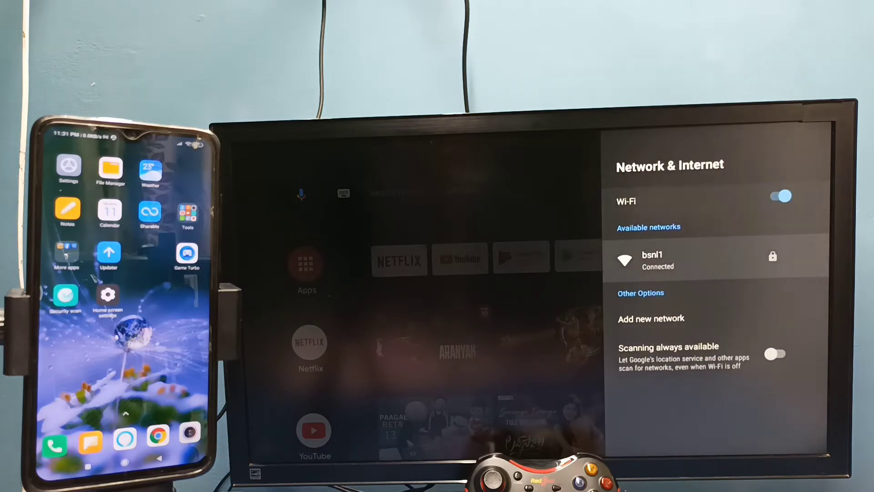
{"action": "key", "text": "Down"}
{"action": "key", "text": "Up"}
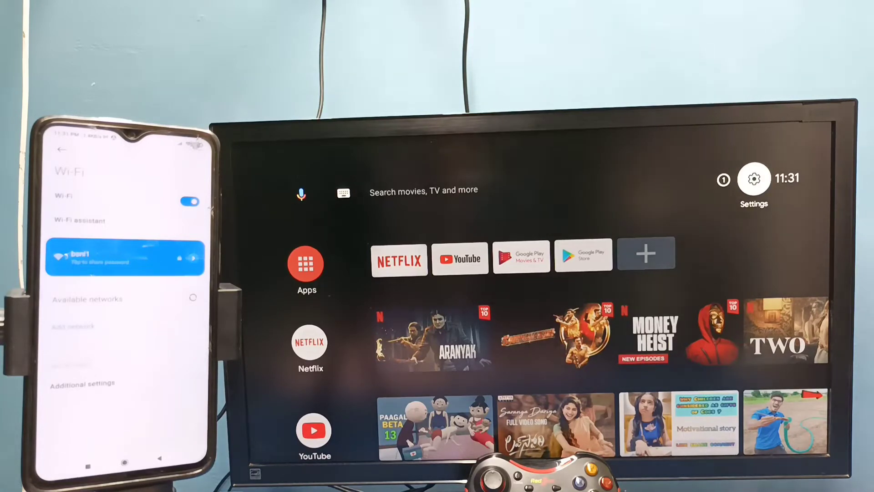
Step: Go to Device Preferences > Chromecast built-in and view the cast media notification options
{"action": "key", "text": "Left"}
{"action": "key", "text": "Left"}
{"action": "key", "text": "Right"}
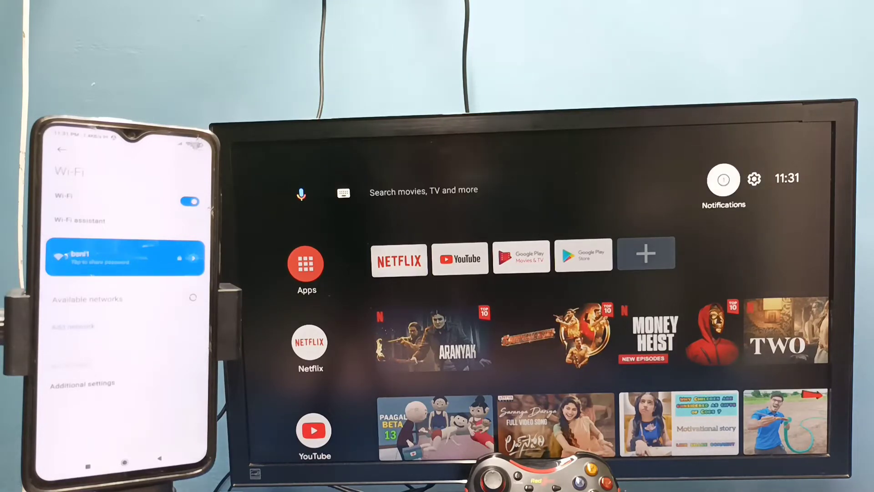
{"action": "key", "text": "Right"}
{"action": "key", "text": "Return"}
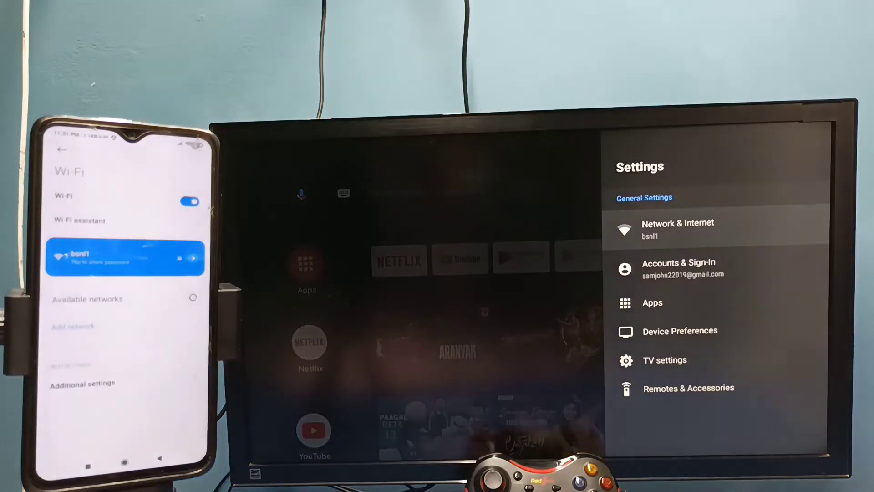
{"action": "key", "text": "Down"}
{"action": "key", "text": "Down"}
{"action": "key", "text": "Down"}
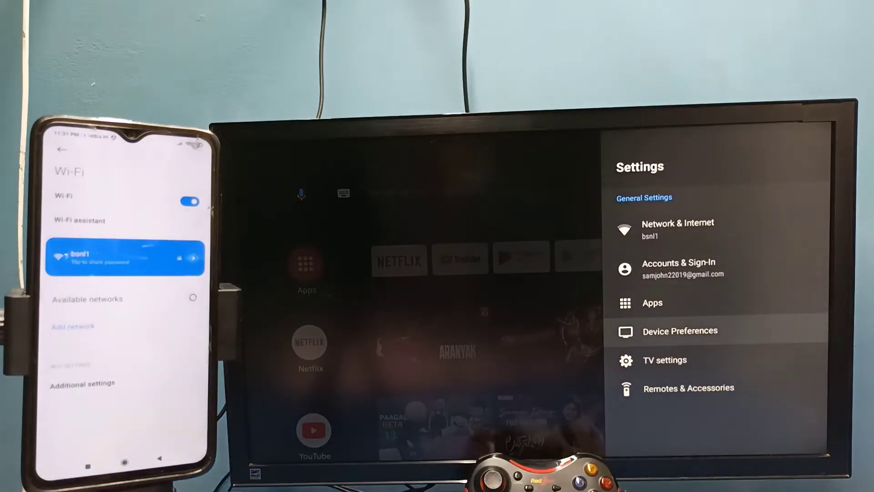
{"action": "key", "text": "Return"}
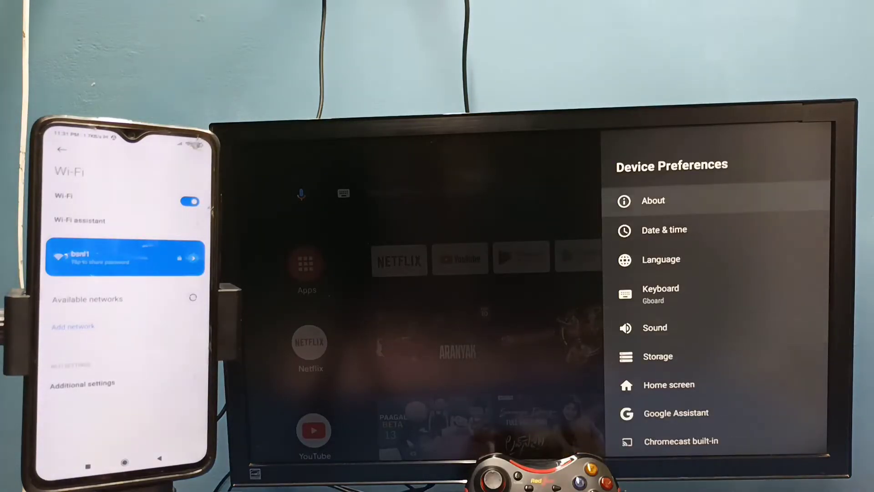
{"action": "key", "text": "Down"}
{"action": "key", "text": "Down"}
{"action": "key", "text": "Down"}
{"action": "key", "text": "Down"}
{"action": "key", "text": "Down"}
{"action": "key", "text": "Down"}
{"action": "key", "text": "Down"}
{"action": "key", "text": "Down"}
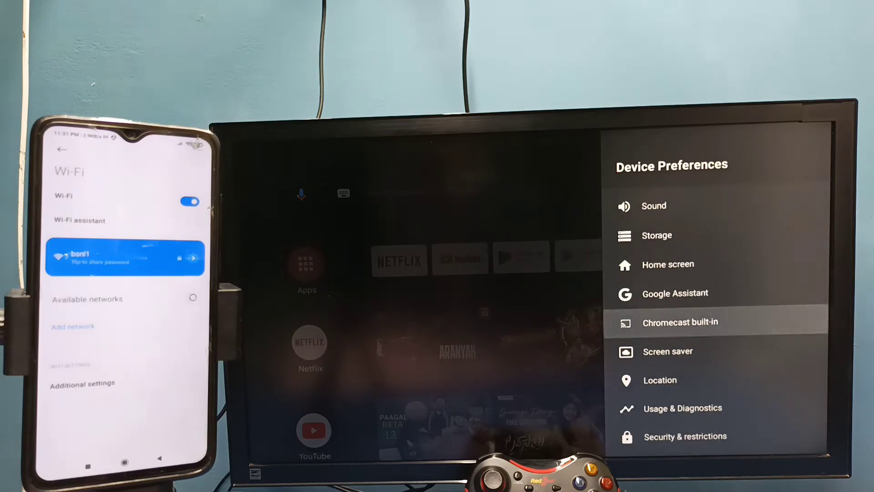
{"action": "key", "text": "Return"}
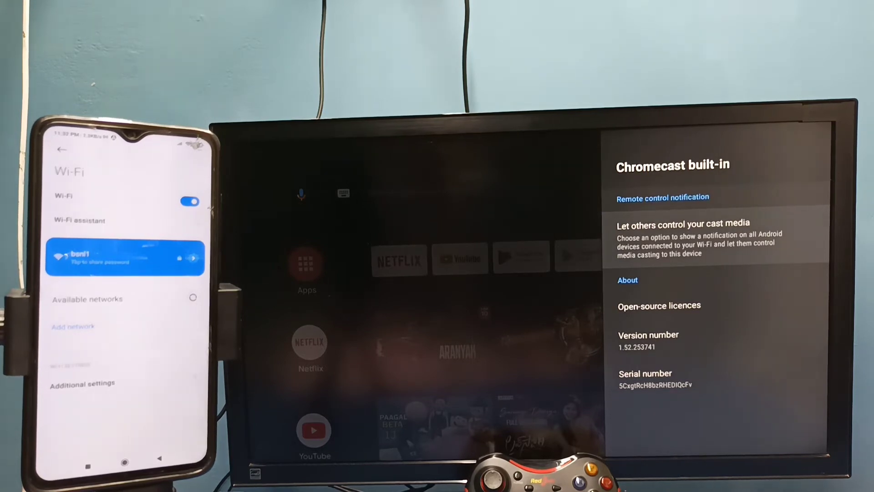
{"action": "key", "text": "Return"}
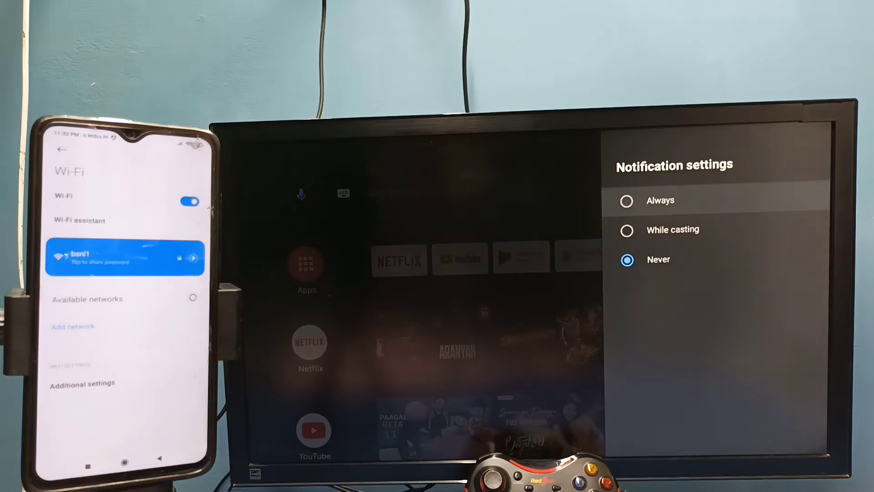
{"action": "key", "text": "Return"}
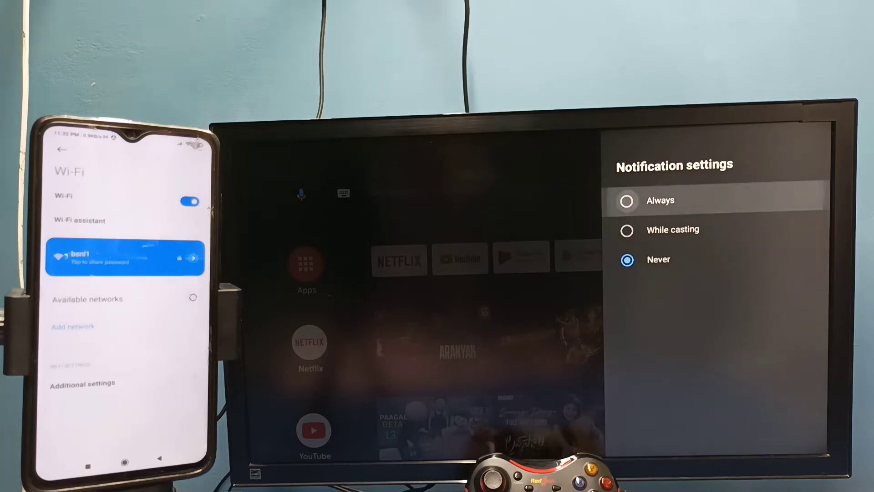
Step: Reopen the TV's cast notification options and launch Google Home from its Play Store listing
{"action": "key", "text": "Return"}
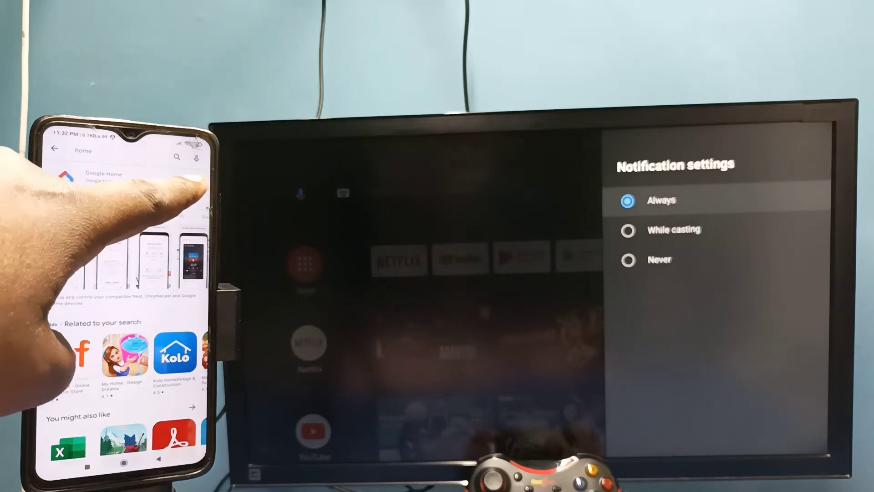
{"action": "left_click", "coordinate": [188, 186]}
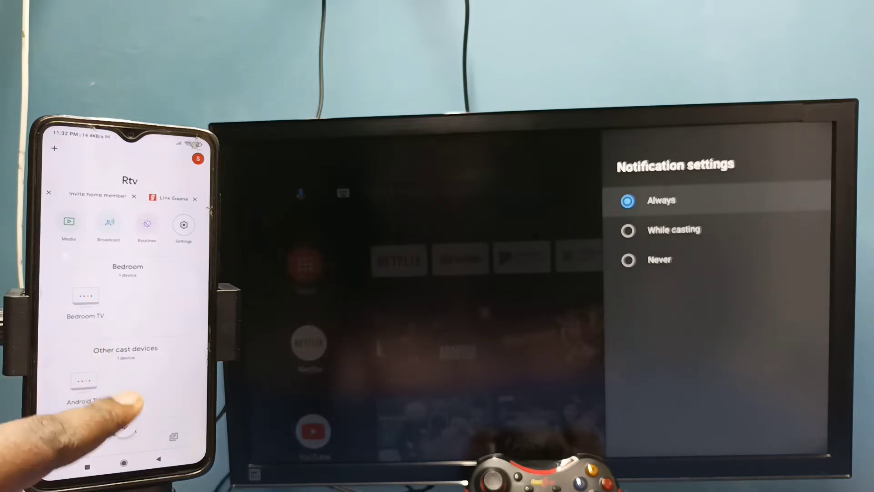
{"action": "scroll", "coordinate": [127, 307], "scroll_direction": "down", "scroll_amount": 3}
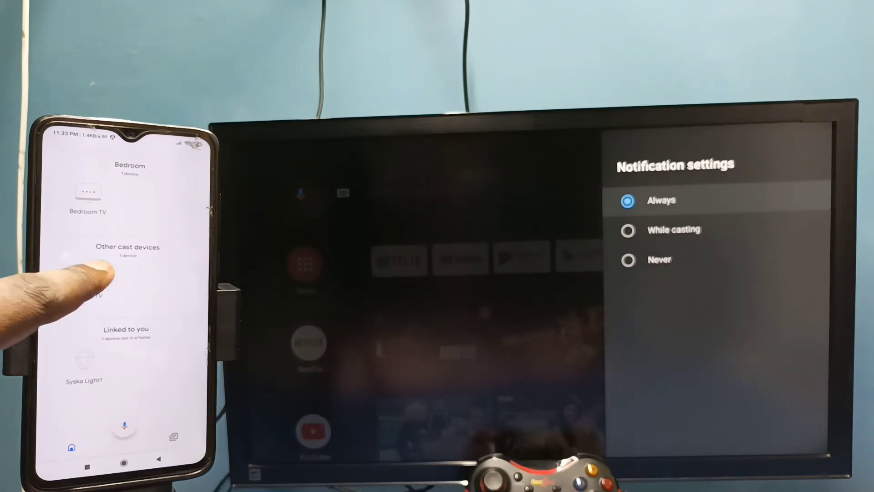
Step: Cast the phone screen to Android TV with Cast my screen and Start now, then go Home
{"action": "left_click", "coordinate": [102, 276]}
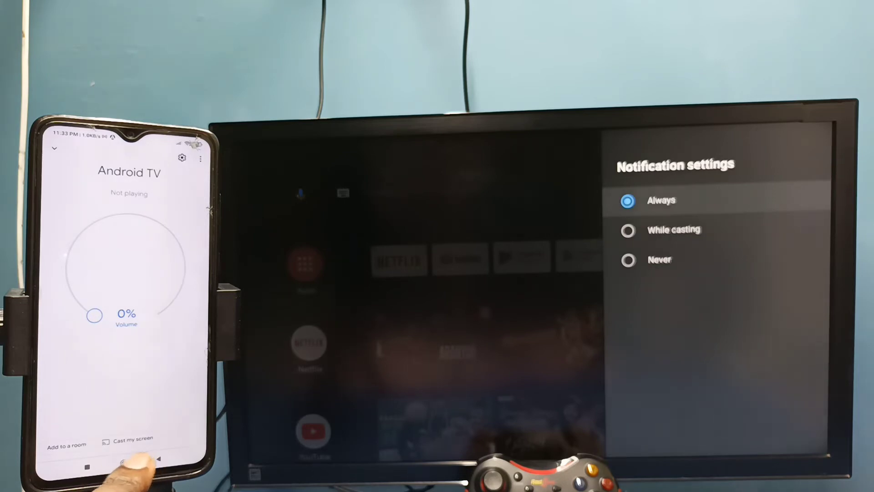
{"action": "left_click", "coordinate": [123, 442]}
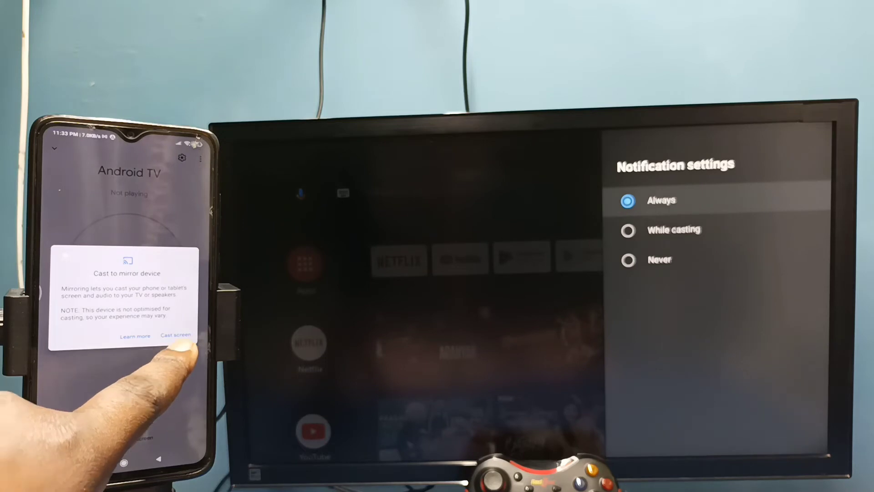
{"action": "left_click", "coordinate": [176, 334]}
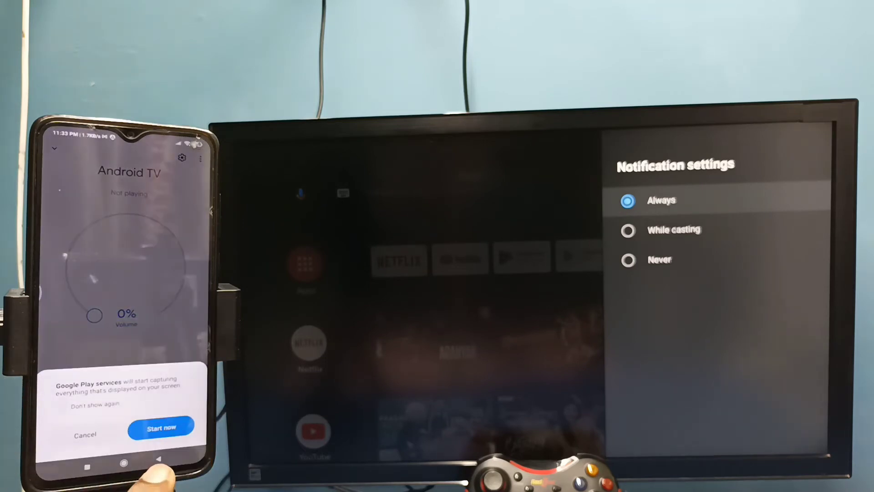
{"action": "left_click", "coordinate": [161, 426]}
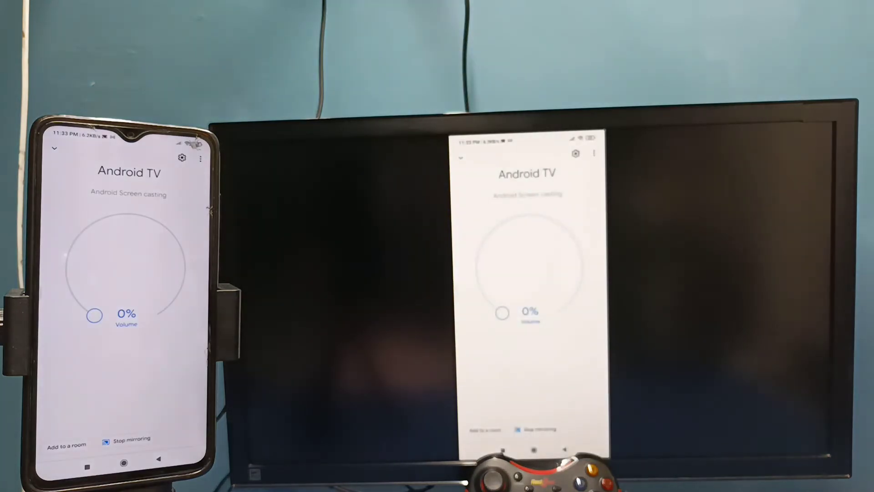
{"action": "left_click", "coordinate": [124, 462]}
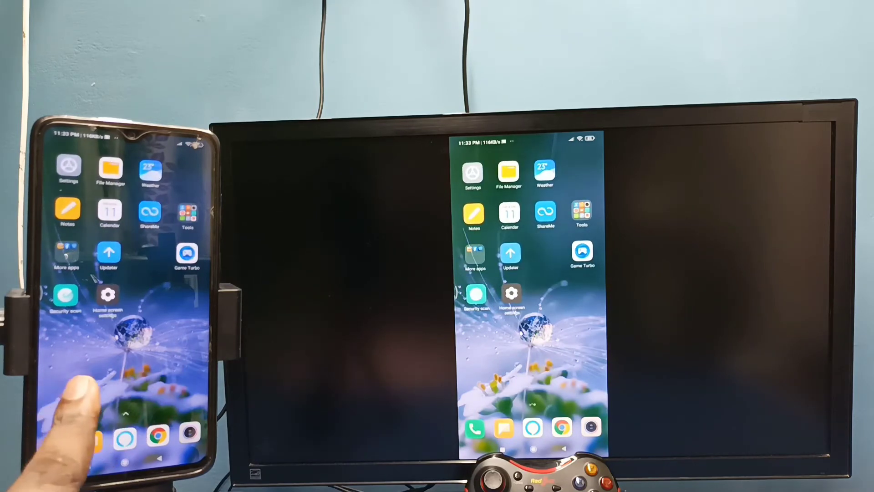
Step: Browse the home pages and app drawer, then reopen Google Home's Android TV page from Recents
{"action": "left_click_drag", "start_coordinate": [96, 382], "coordinate": [191, 410]}
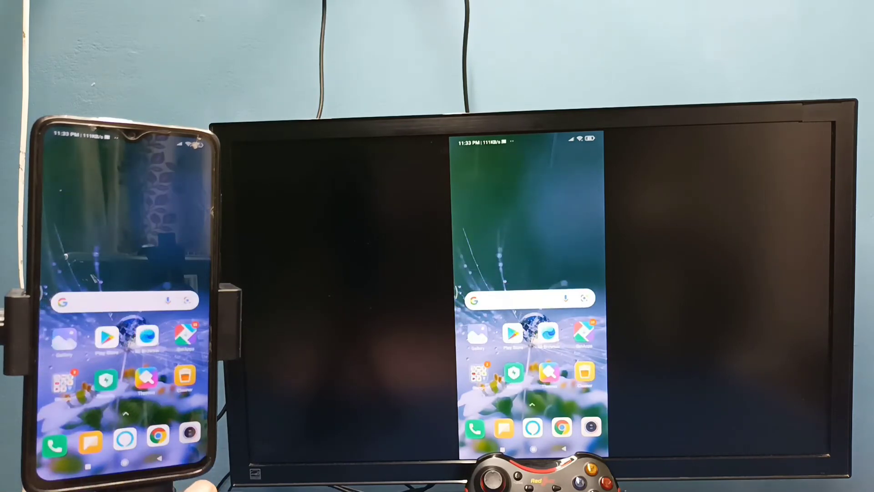
{"action": "left_click_drag", "start_coordinate": [116, 400], "coordinate": [176, 440]}
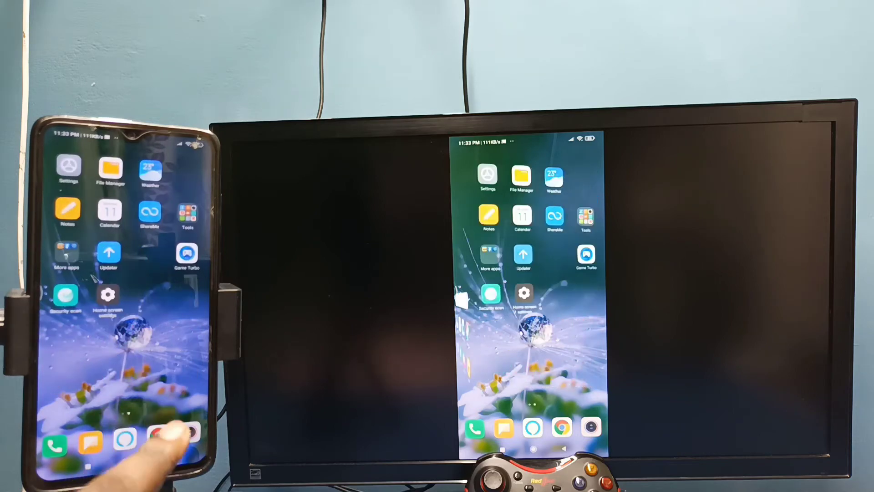
{"action": "left_click_drag", "start_coordinate": [165, 394], "coordinate": [89, 185]}
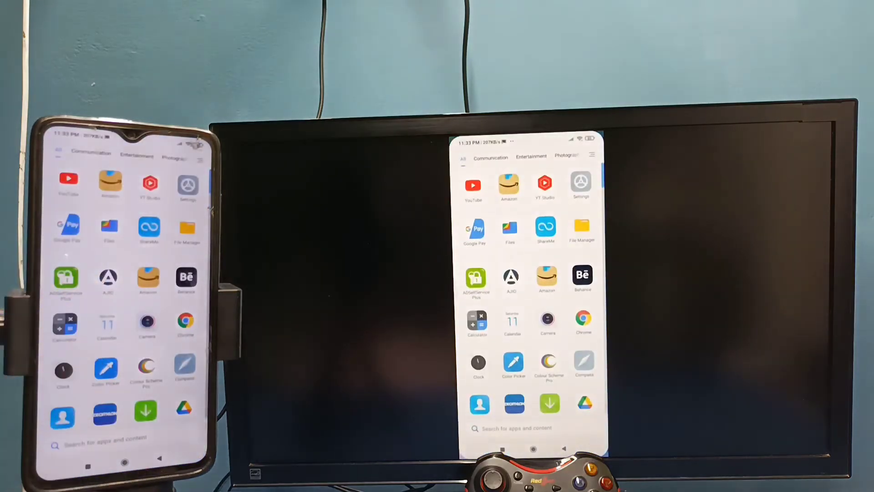
{"action": "left_click", "coordinate": [125, 463]}
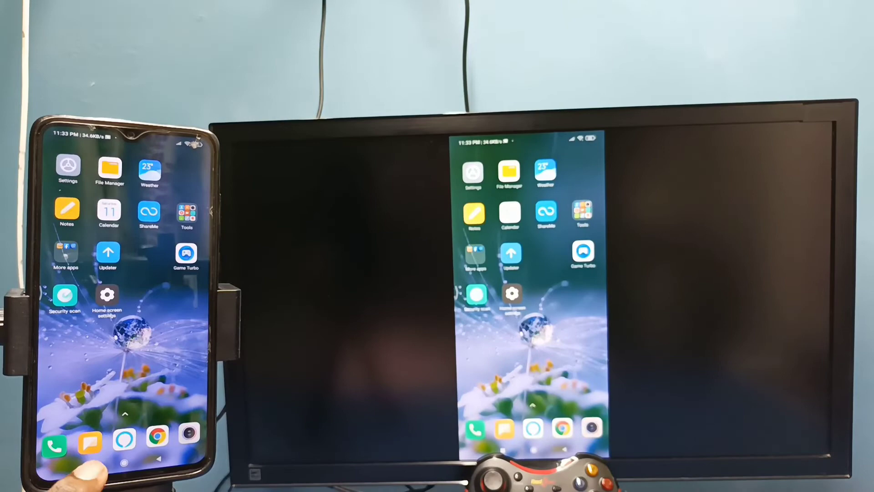
{"action": "left_click", "coordinate": [89, 465]}
{"action": "left_click", "coordinate": [77, 342]}
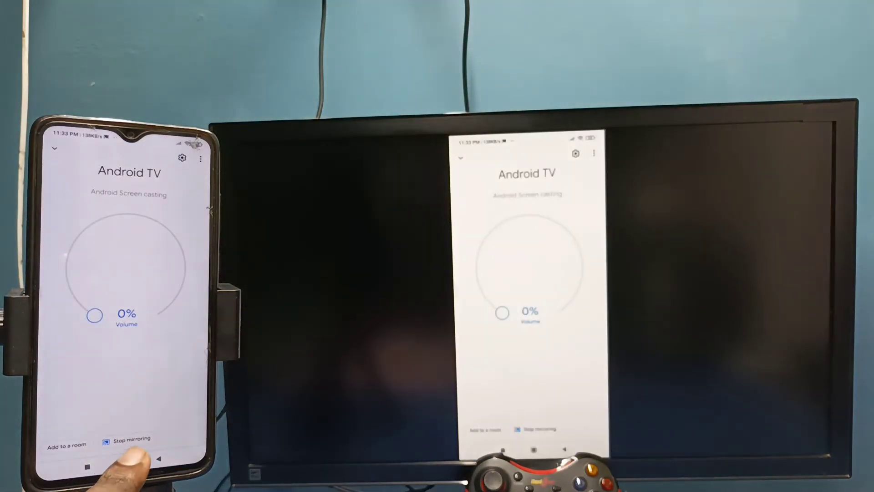
Step: Stop mirroring to Android TV in Google Home and return to the phone's home screen
{"action": "left_click", "coordinate": [130, 441]}
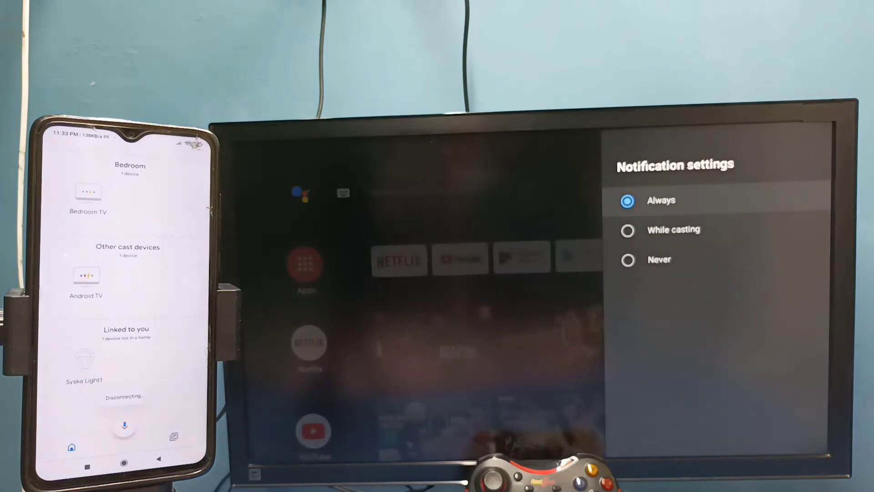
{"action": "left_click", "coordinate": [124, 467]}
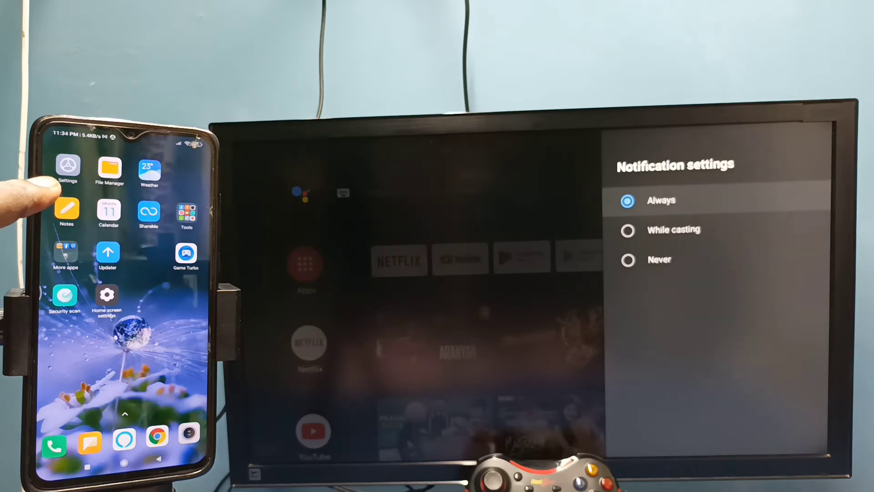
Step: Open the phone's Settings > Connection & sharing > Wireless display page
{"action": "left_click", "coordinate": [68, 166]}
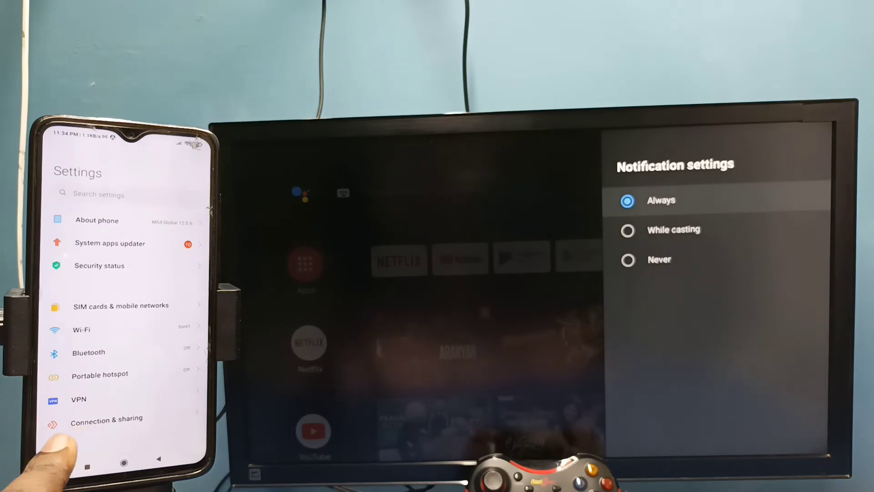
{"action": "left_click", "coordinate": [106, 419]}
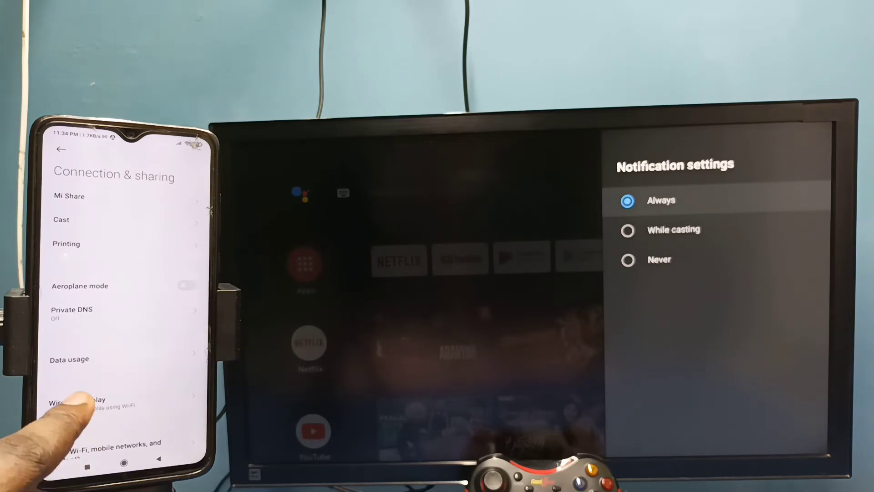
{"action": "left_click", "coordinate": [81, 401]}
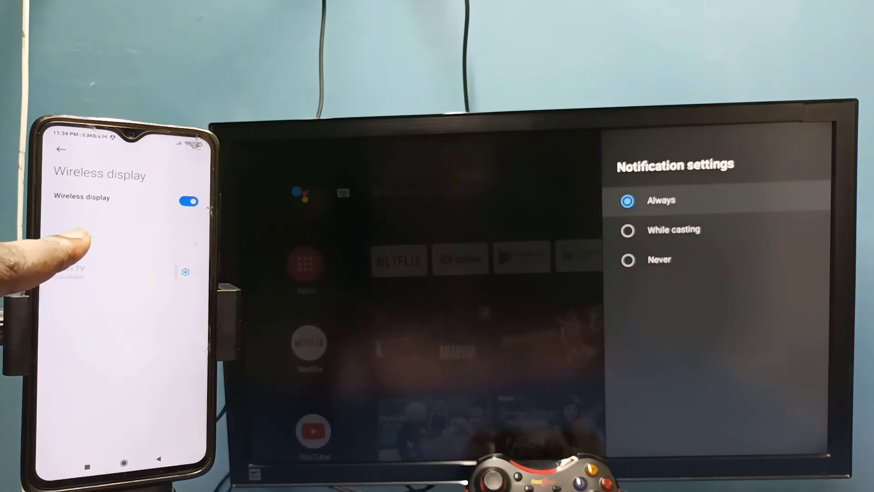
Step: Connect to Android TV under Wireless display, allow screen capture, and go to the home screen
{"action": "left_click", "coordinate": [72, 241]}
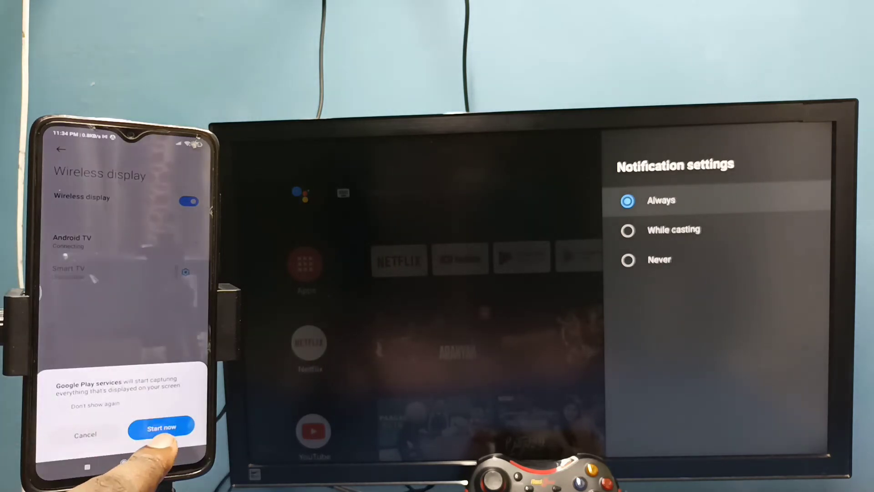
{"action": "left_click", "coordinate": [161, 428]}
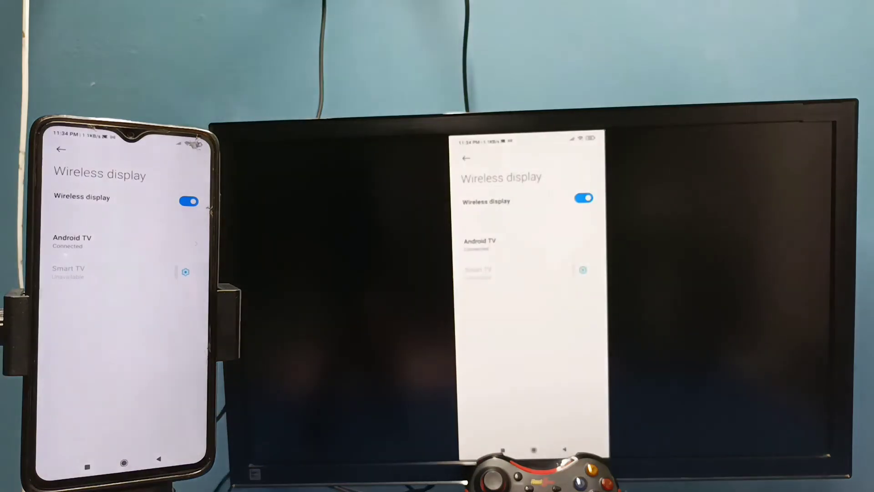
{"action": "left_click", "coordinate": [124, 463]}
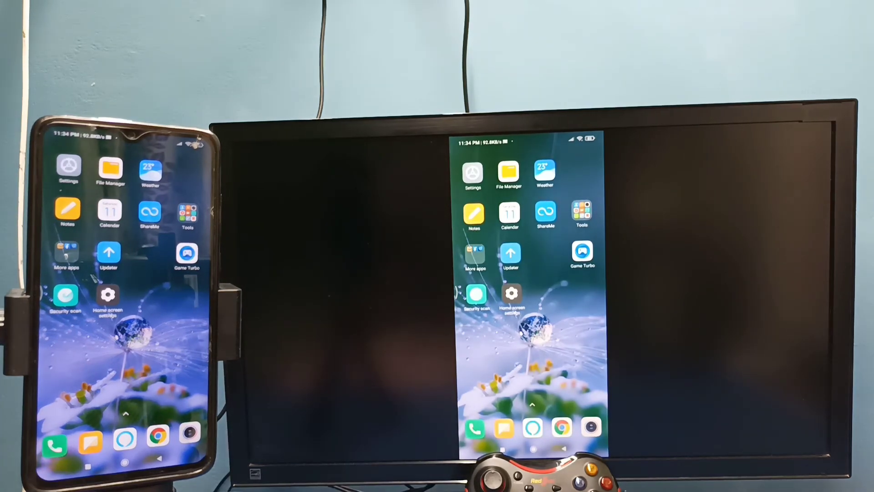
Step: Swipe between home pages, open and close the app drawer, then bring up Recents
{"action": "left_click_drag", "start_coordinate": [88, 369], "coordinate": [91, 225]}
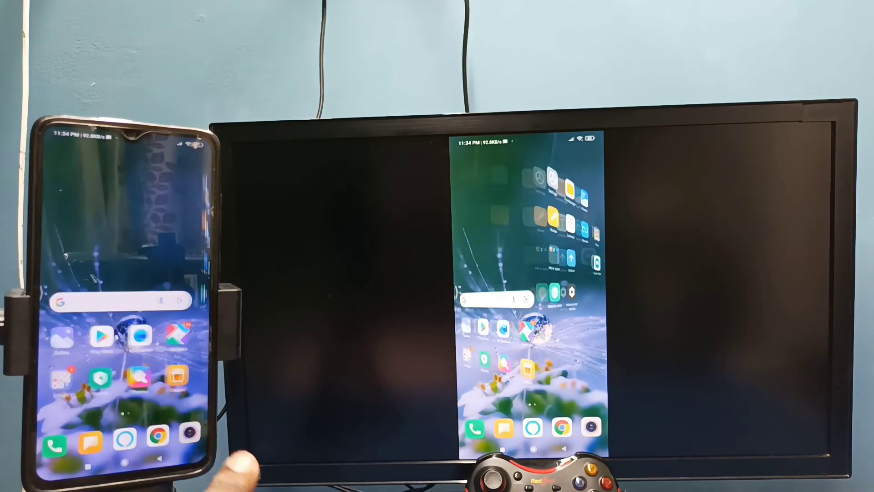
{"action": "left_click_drag", "start_coordinate": [175, 396], "coordinate": [130, 472]}
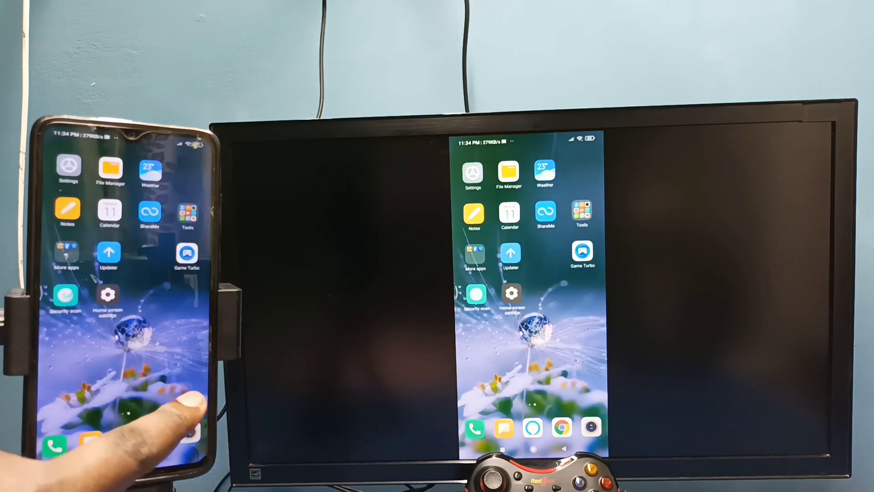
{"action": "left_click_drag", "start_coordinate": [157, 391], "coordinate": [98, 225]}
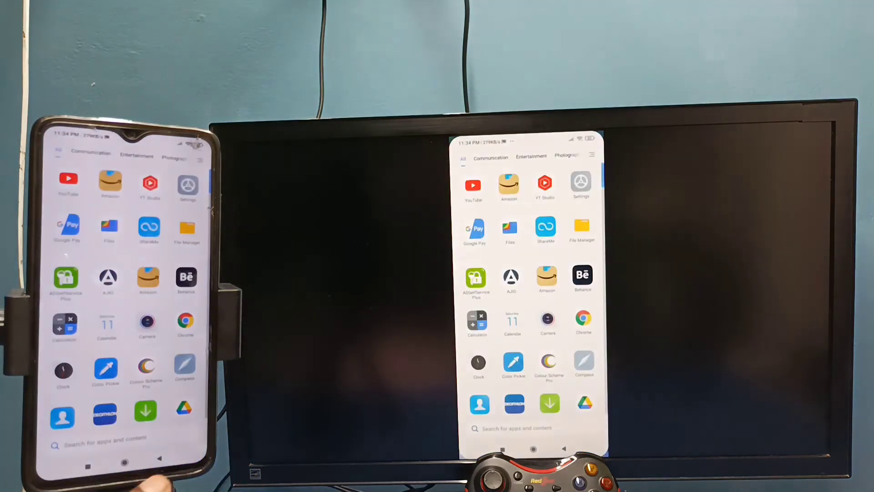
{"action": "left_click", "coordinate": [160, 459]}
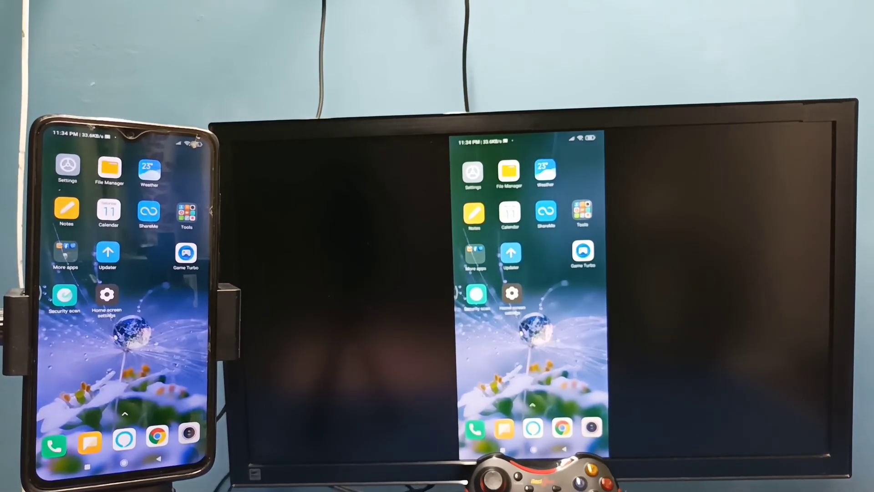
{"action": "left_click", "coordinate": [88, 461]}
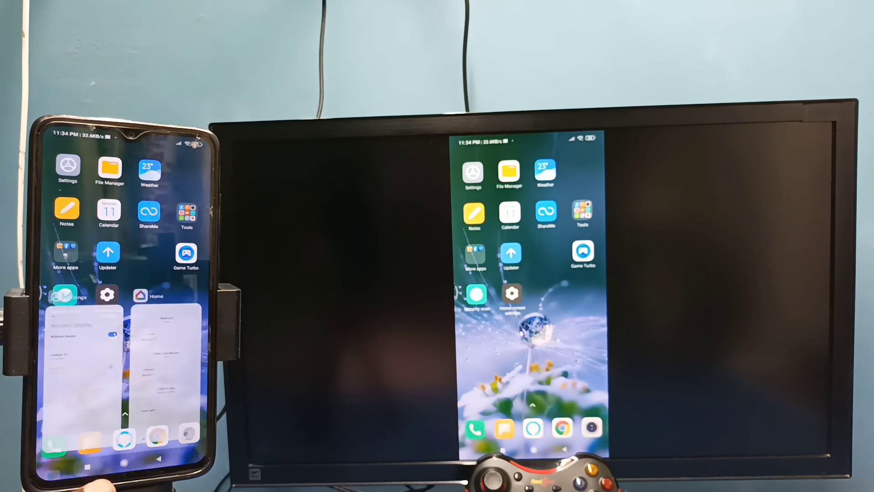
Step: Reopen Wireless display from Recents, disconnect Android TV, and dismiss the TV's notification panel
{"action": "left_click", "coordinate": [85, 328]}
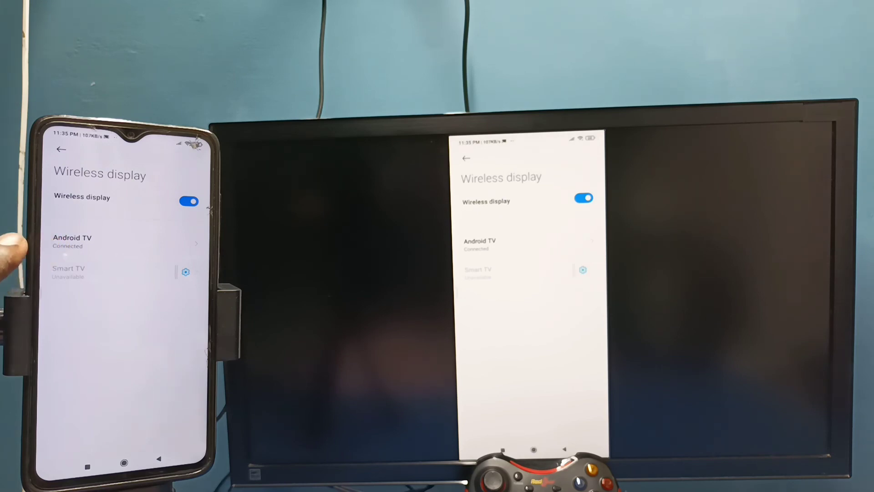
{"action": "left_click", "coordinate": [86, 239]}
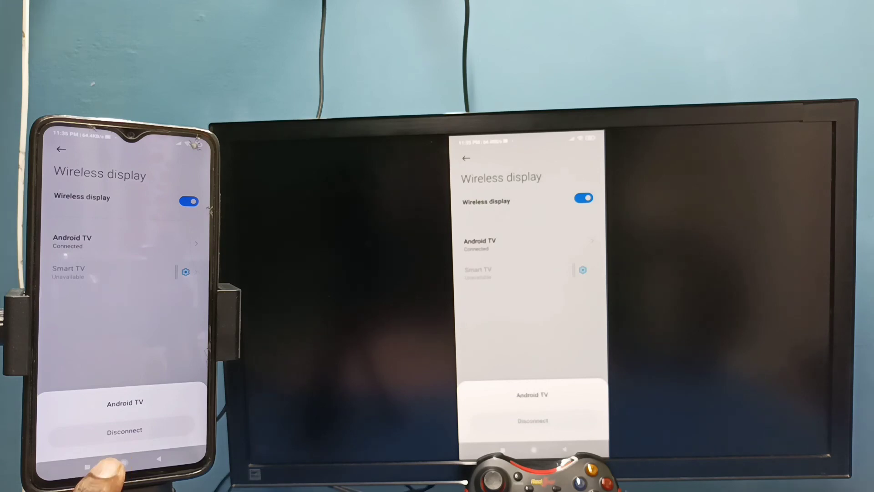
{"action": "left_click", "coordinate": [116, 430]}
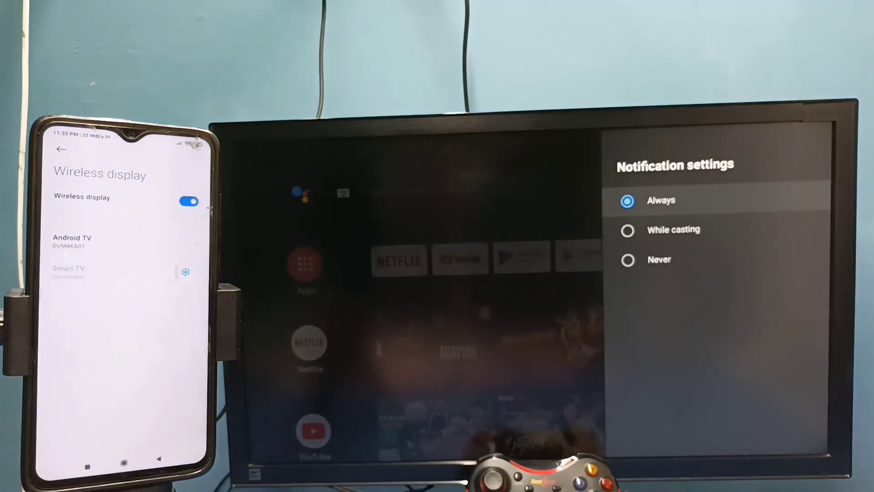
{"action": "key", "text": "Escape"}
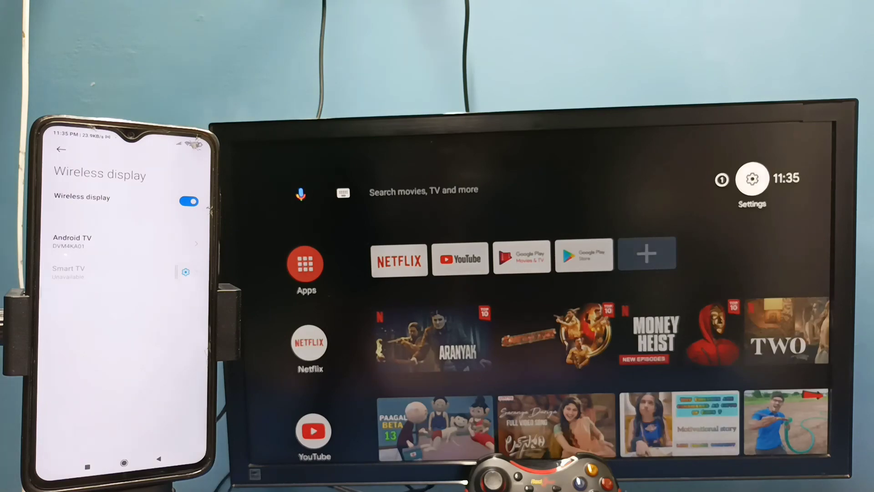